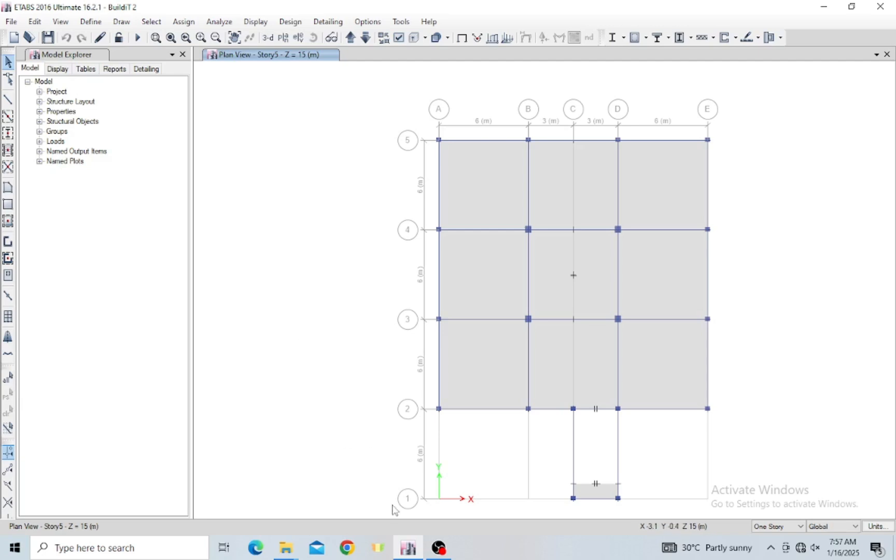
pyautogui.click(373, 558)
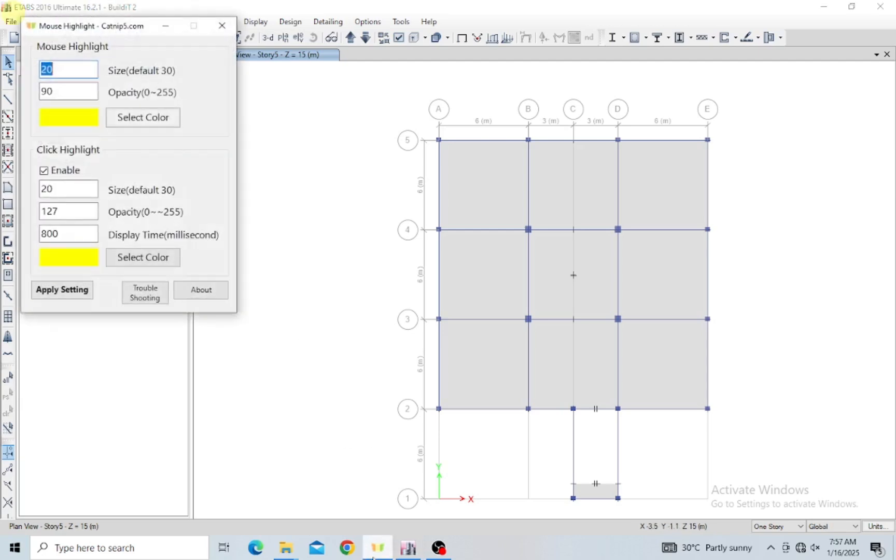
pyautogui.click(167, 25)
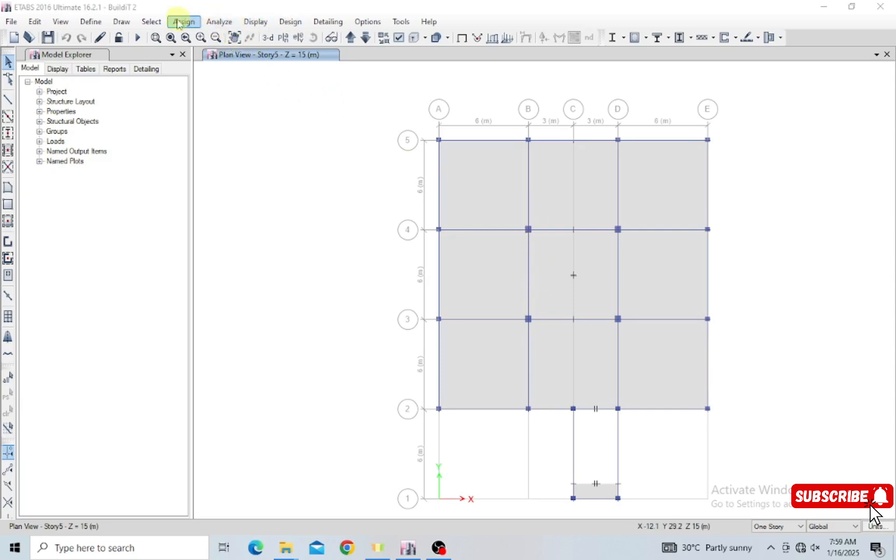
# Step: Draw a joint offset 2000 mm in X and 2000 mm in Y from grid point B-3
pyautogui.click(128, 23)
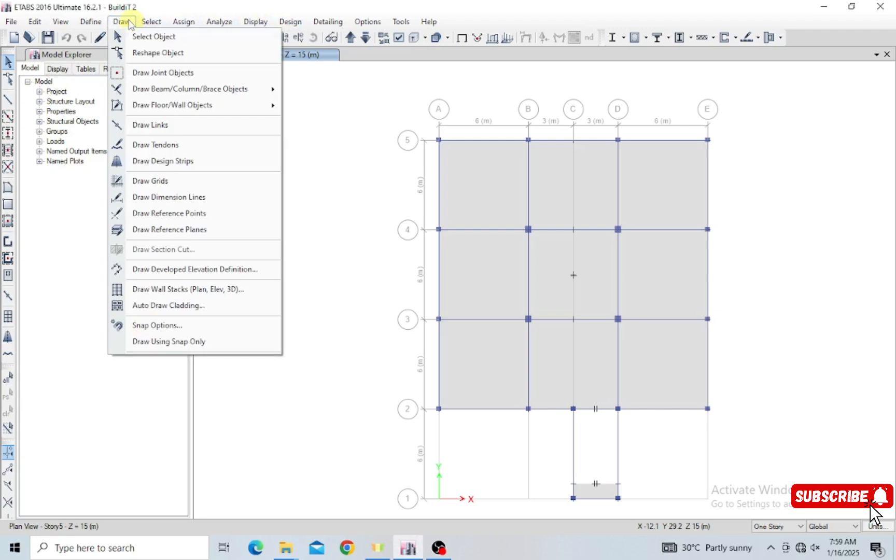
pyautogui.click(166, 73)
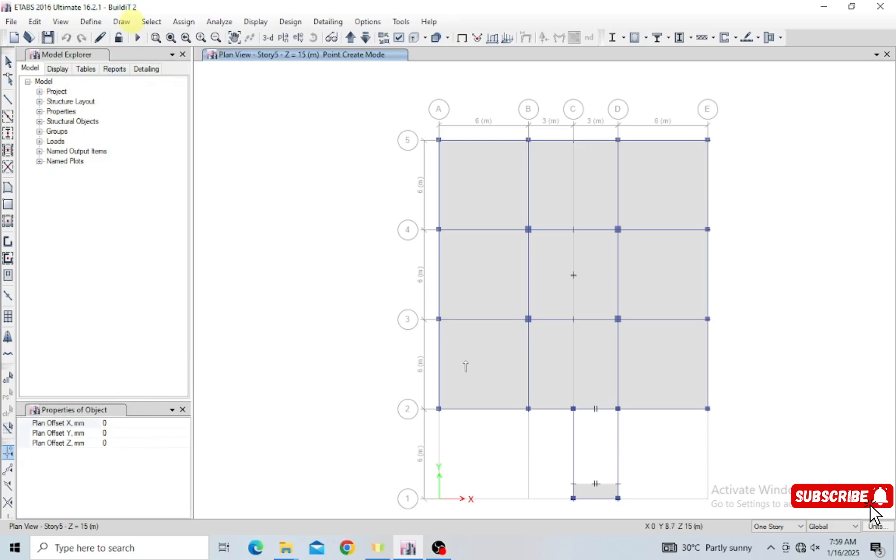
pyautogui.click(528, 319)
pyautogui.click(106, 424)
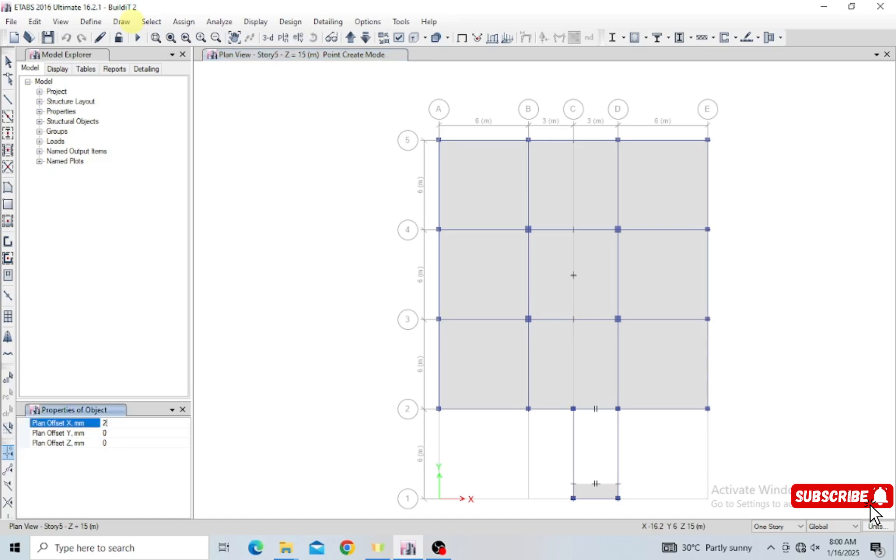
pyautogui.click(108, 433)
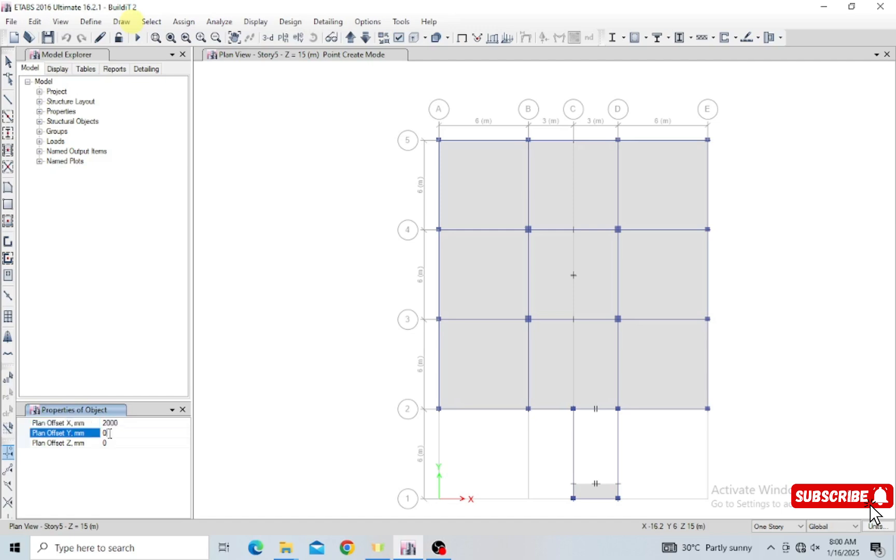
pyautogui.write('2000')
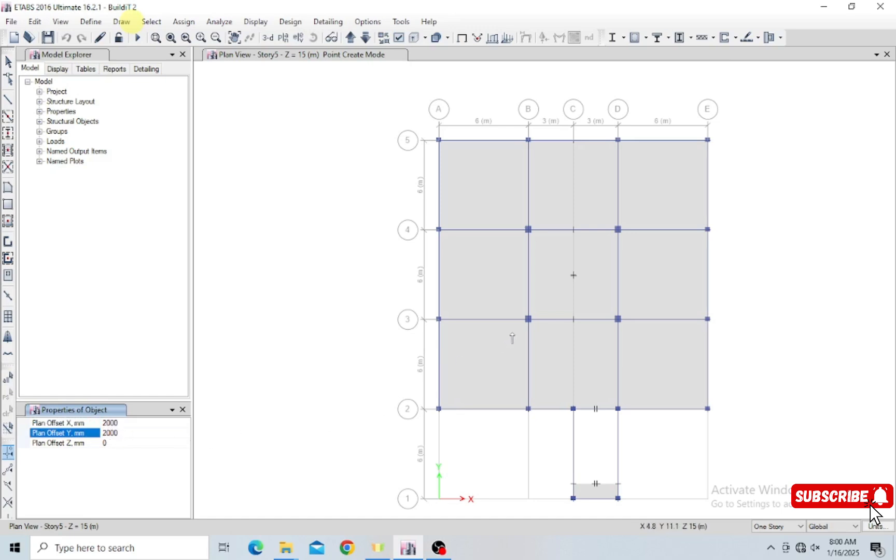
pyautogui.click(529, 320)
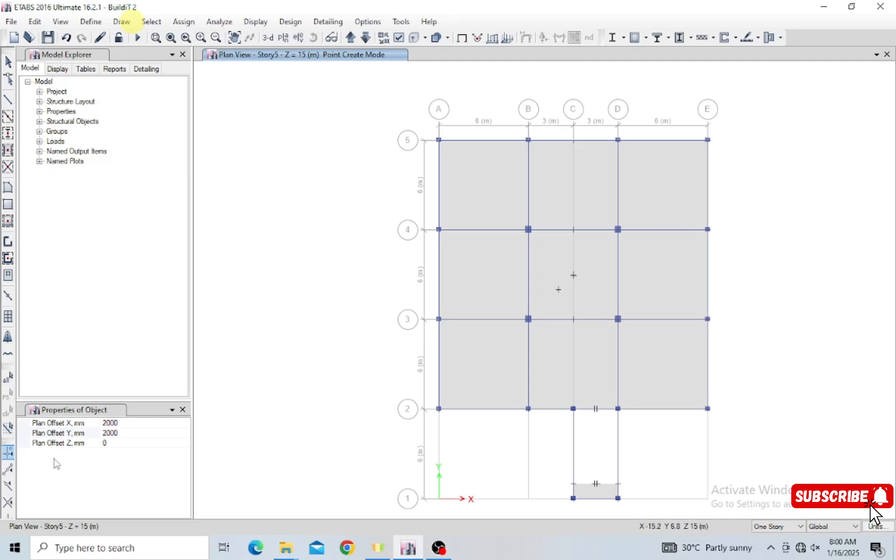
# Step: Draw a second joint from grid point D-3 with the plan X offset set to -2000 mm
pyautogui.click(105, 423)
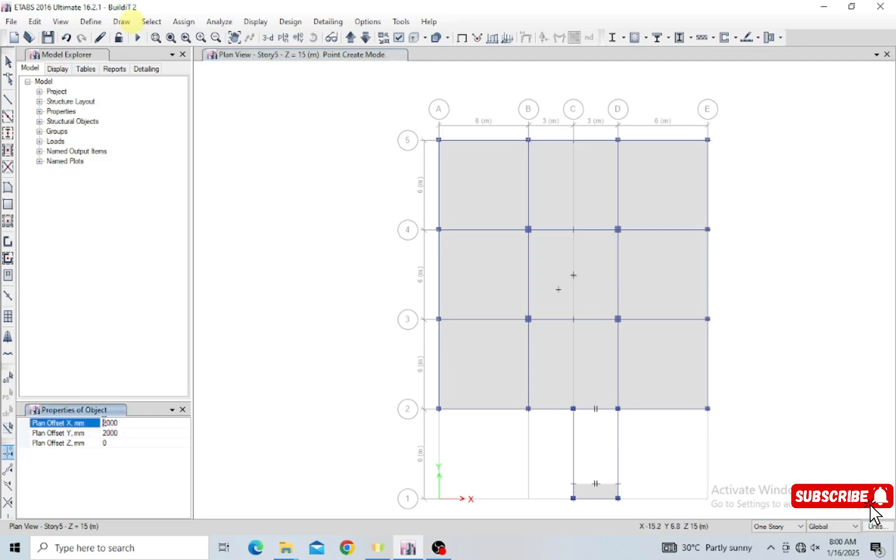
pyautogui.write('-')
pyautogui.click(619, 319)
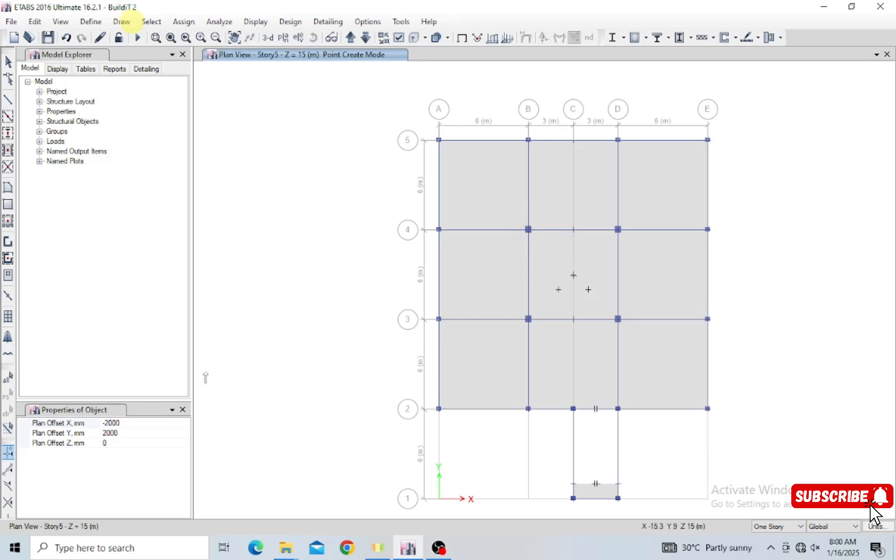
# Step: Draw a third joint from grid point B-4 with plan offsets of 2000 mm in X and -2000 mm in Y
pyautogui.click(528, 229)
pyautogui.click(109, 423)
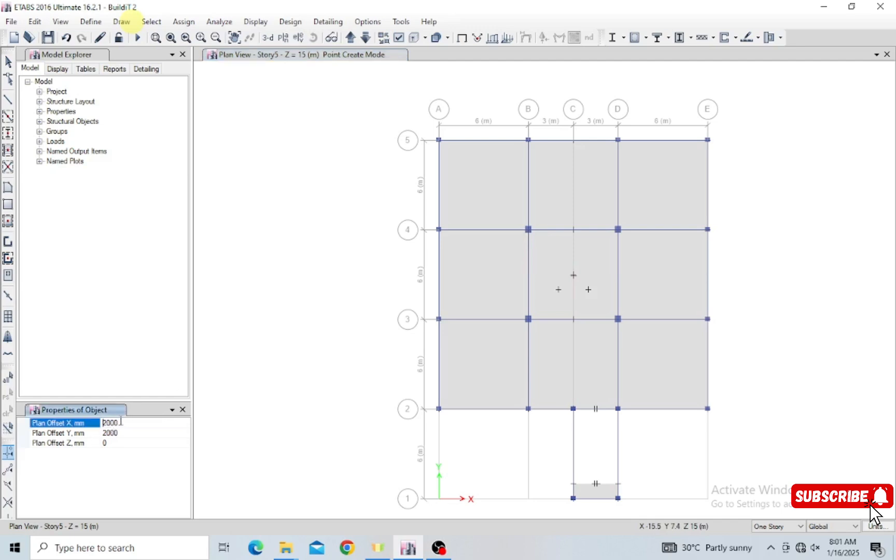
pyautogui.click(104, 432)
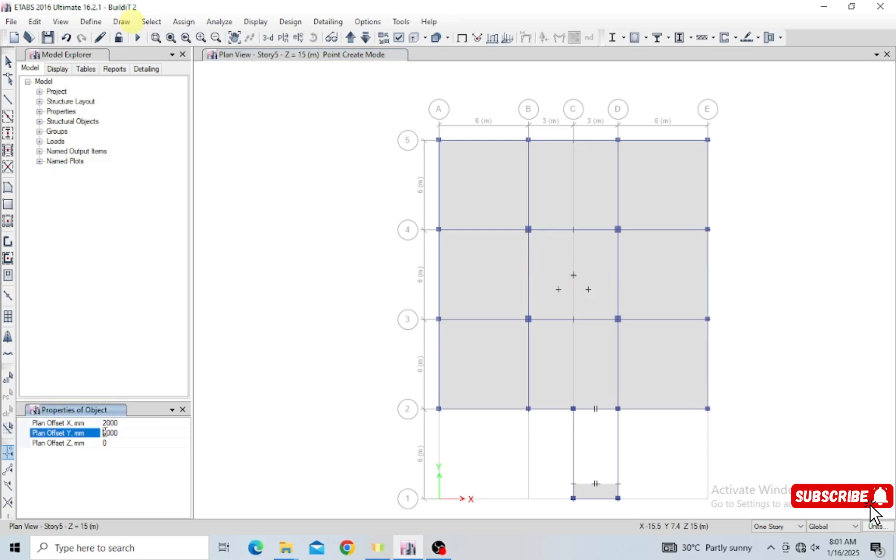
pyautogui.write('-')
pyautogui.click(529, 229)
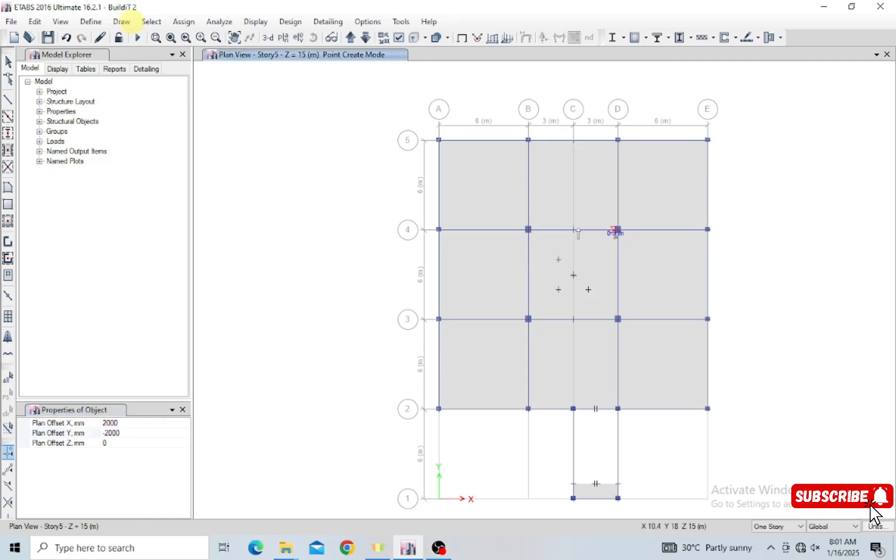
# Step: Draw a fourth joint from grid point D-4 with the plan X offset set to -2000 mm, and end joint drawing
pyautogui.click(104, 423)
pyautogui.write('-')
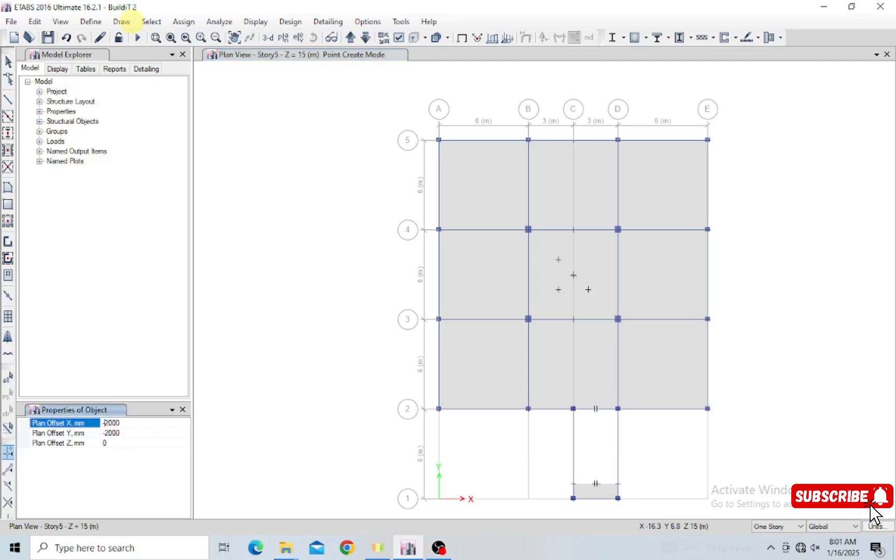
pyautogui.click(618, 229)
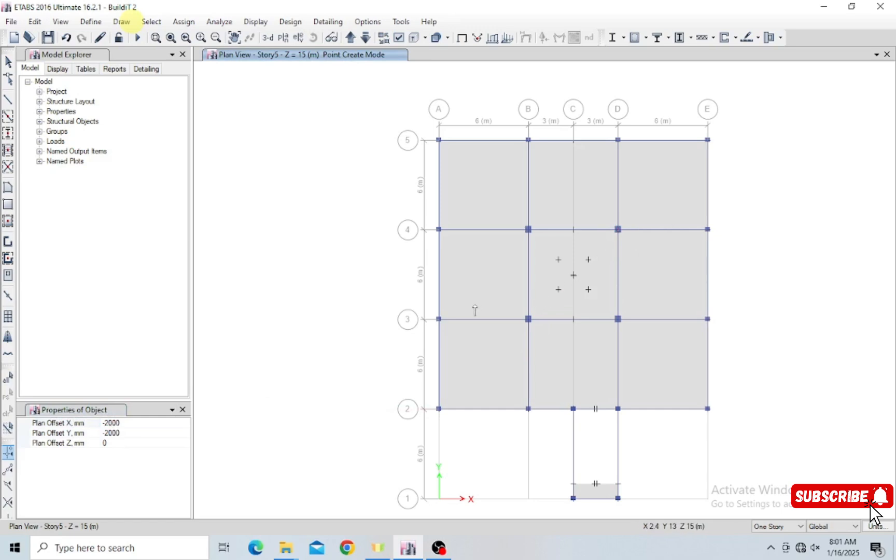
pyautogui.press('Escape')
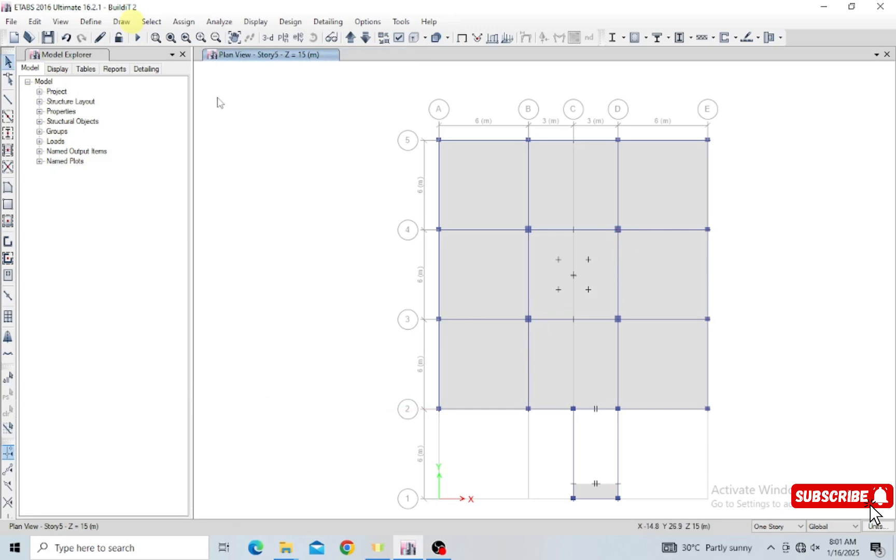
pyautogui.click(372, 550)
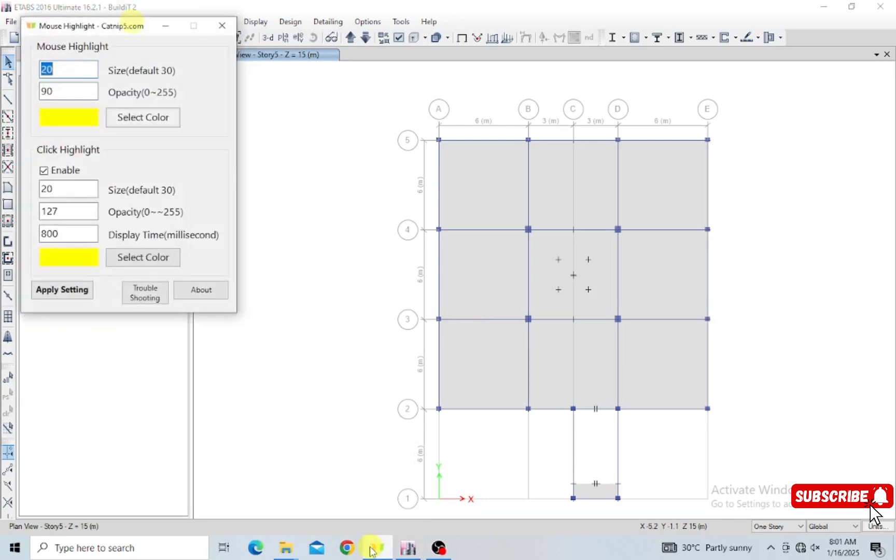
pyautogui.click(166, 25)
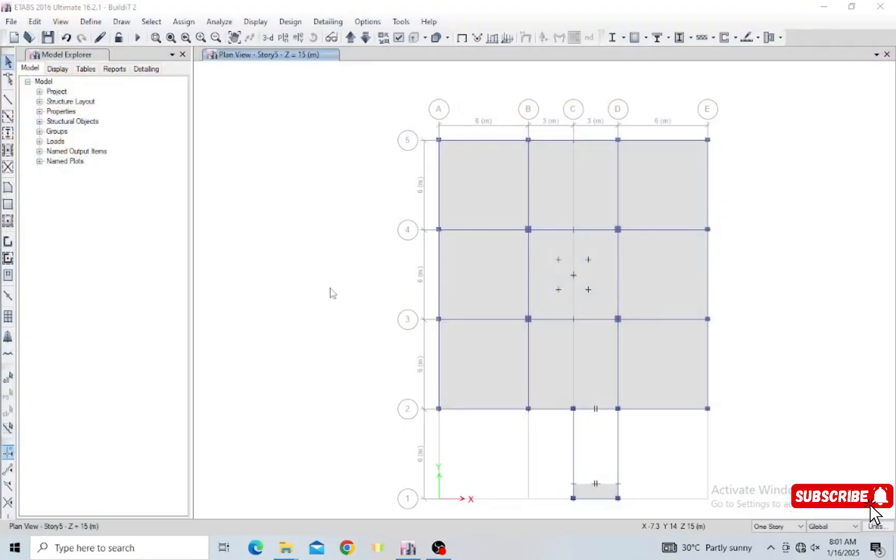
pyautogui.click(382, 551)
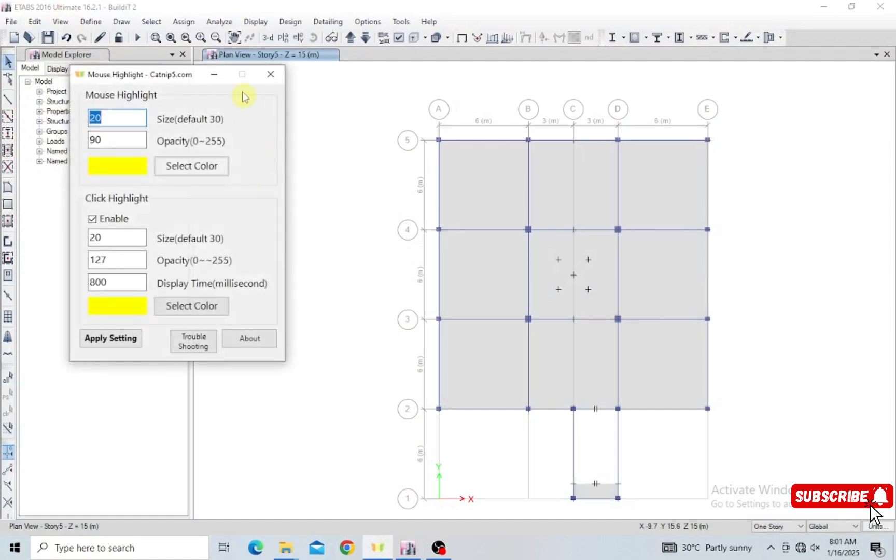
pyautogui.click(216, 75)
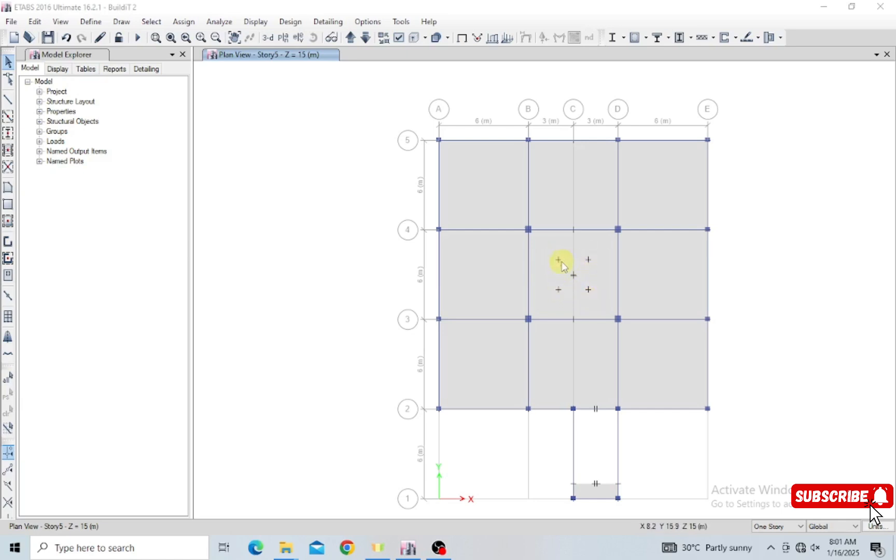
# Step: With All Stories active, draw a square floor area with the Opening property through the four offset joints in the central bay
pyautogui.click(777, 527)
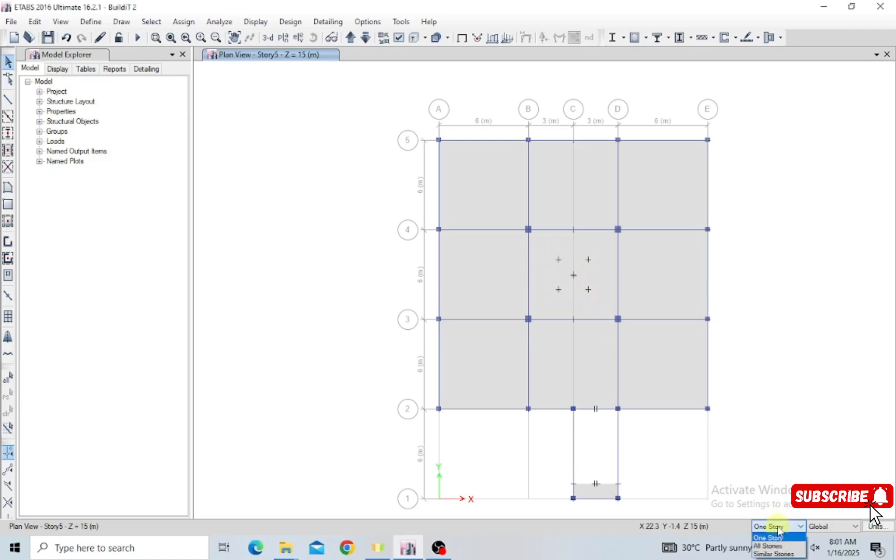
pyautogui.click(778, 546)
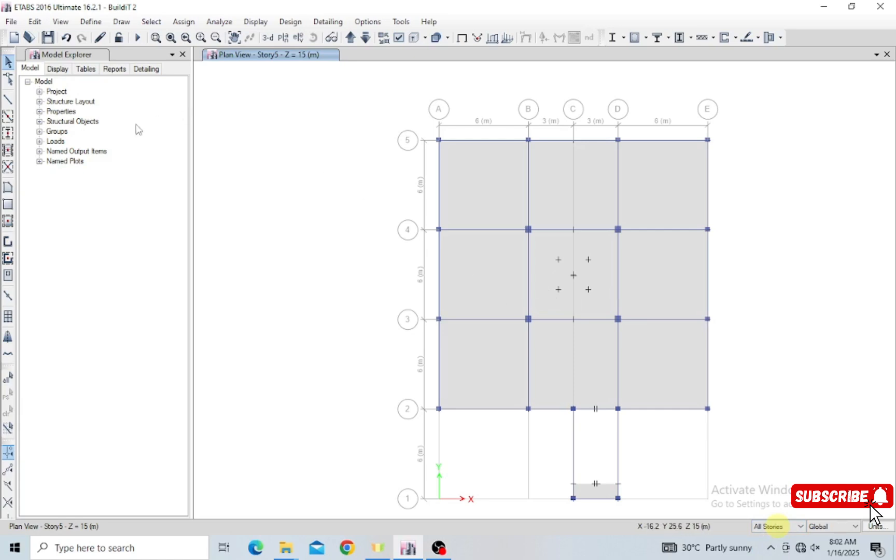
pyautogui.click(9, 190)
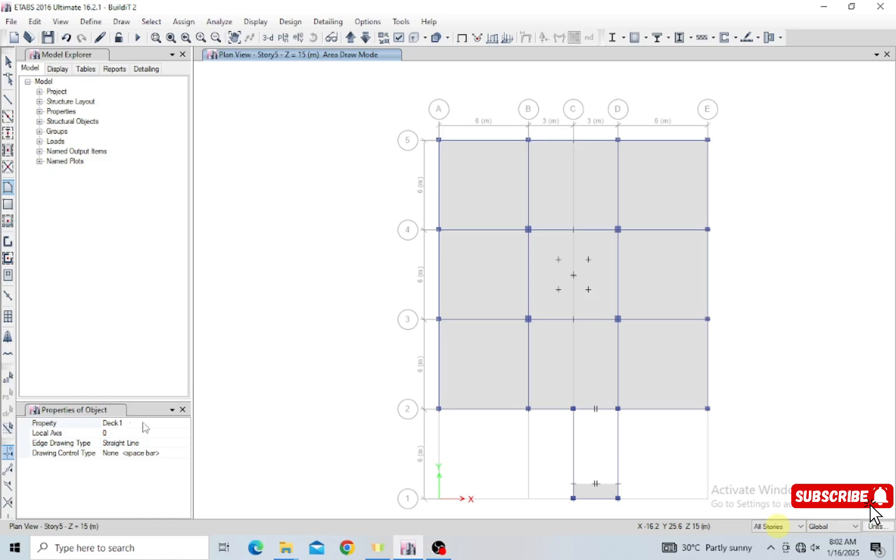
pyautogui.click(184, 425)
pyautogui.click(185, 425)
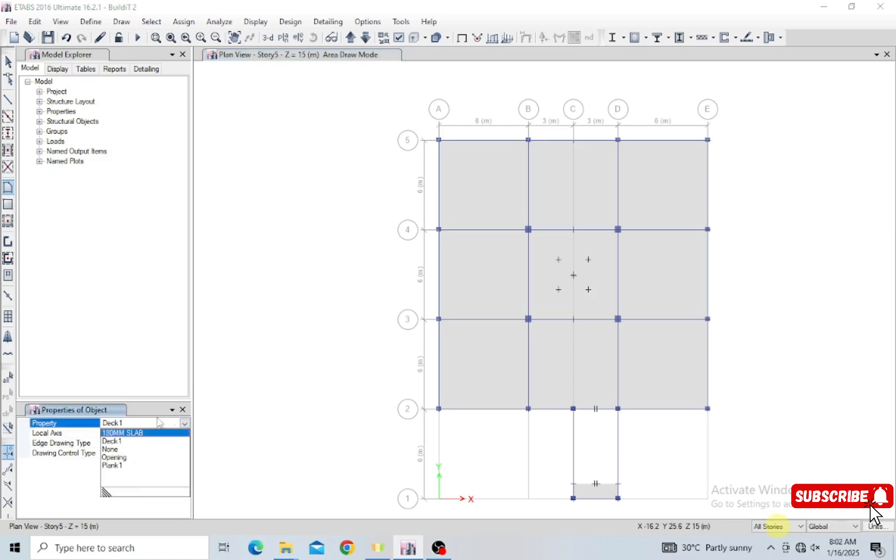
pyautogui.click(118, 458)
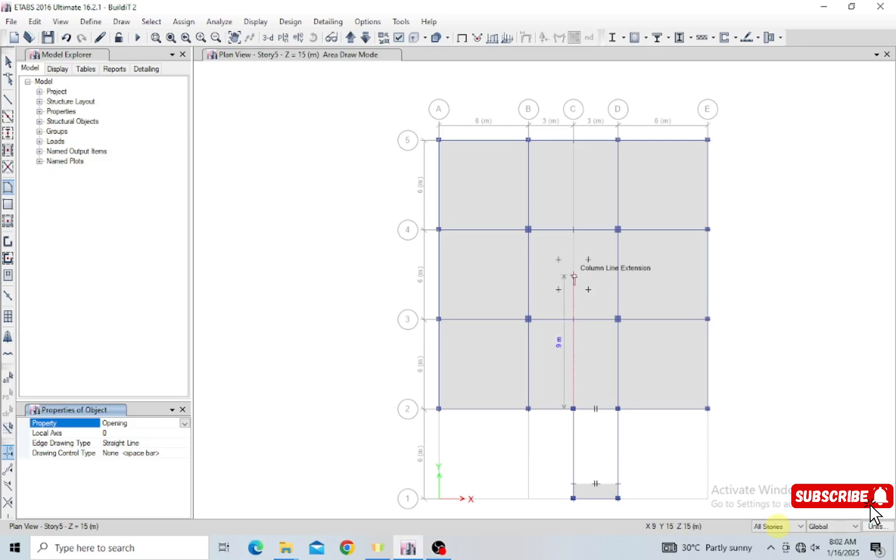
pyautogui.click(558, 260)
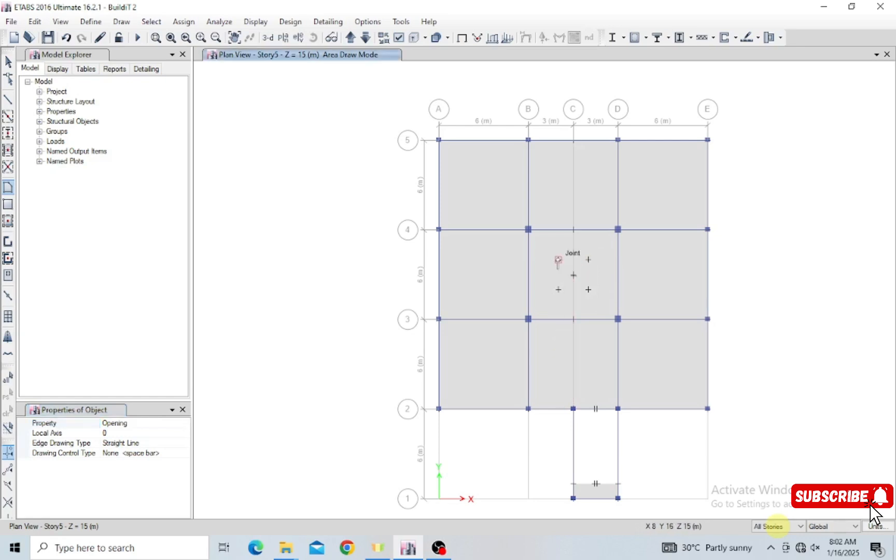
pyautogui.click(589, 260)
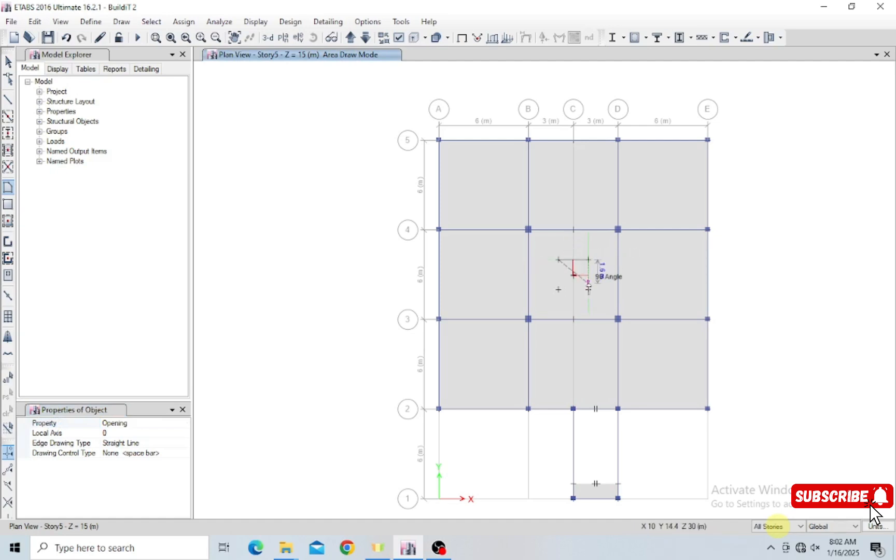
pyautogui.click(588, 289)
pyautogui.click(558, 290)
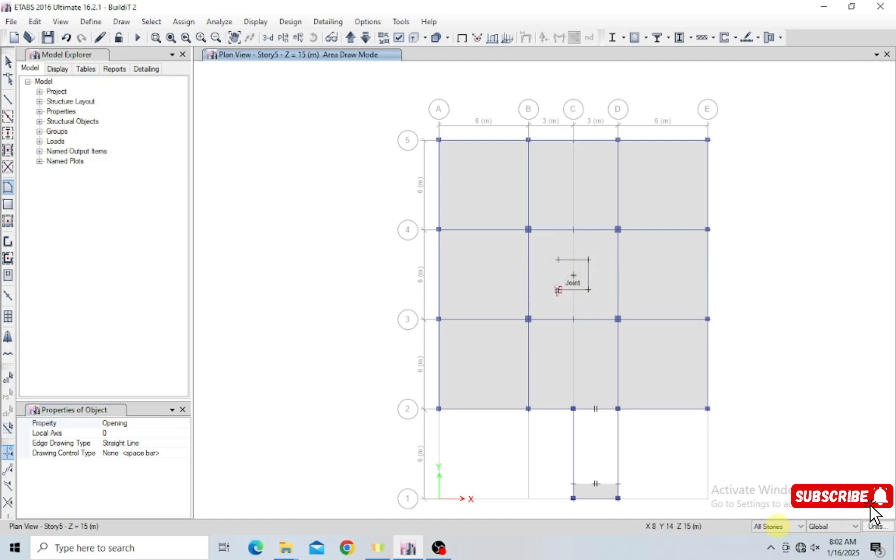
pyautogui.doubleClick(559, 261)
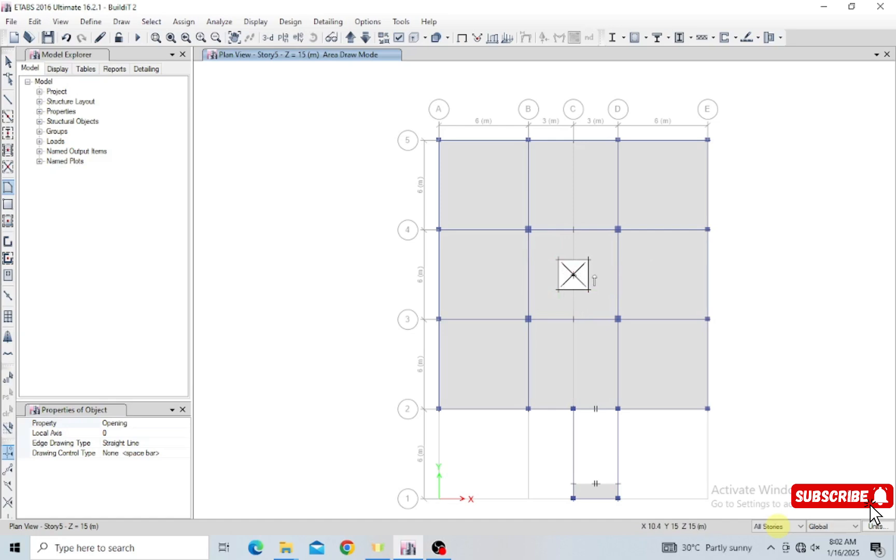
pyautogui.press('Escape')
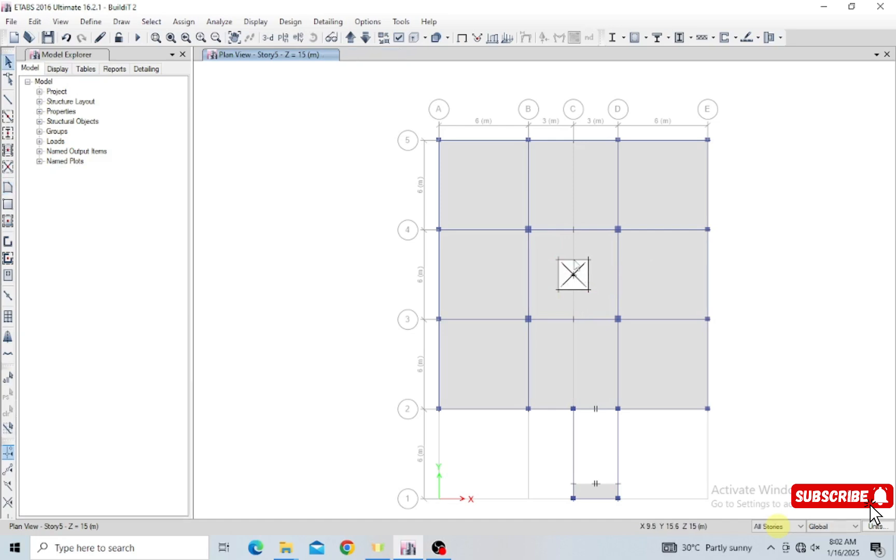
# Step: Inspect the central slab openings on all stories in a rotated 3D view, and return to the Story5 plan view
pyautogui.click(268, 38)
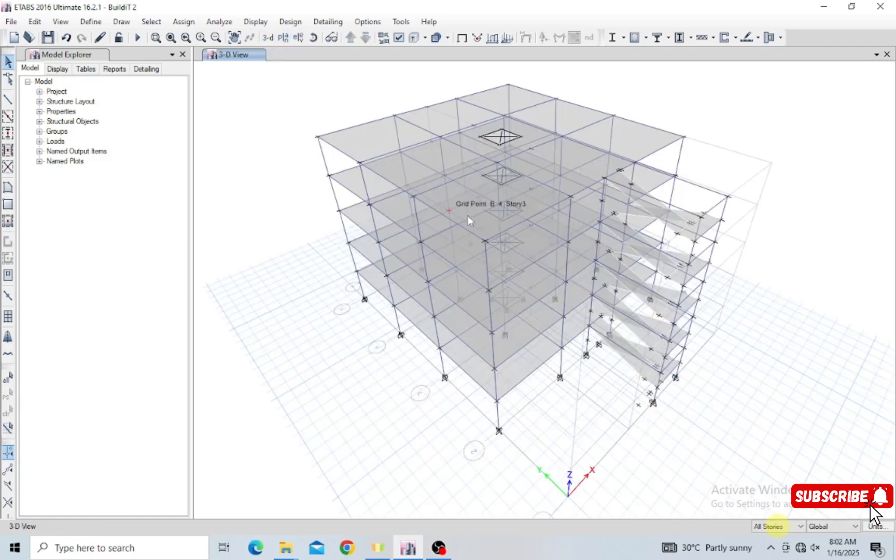
pyautogui.click(314, 37)
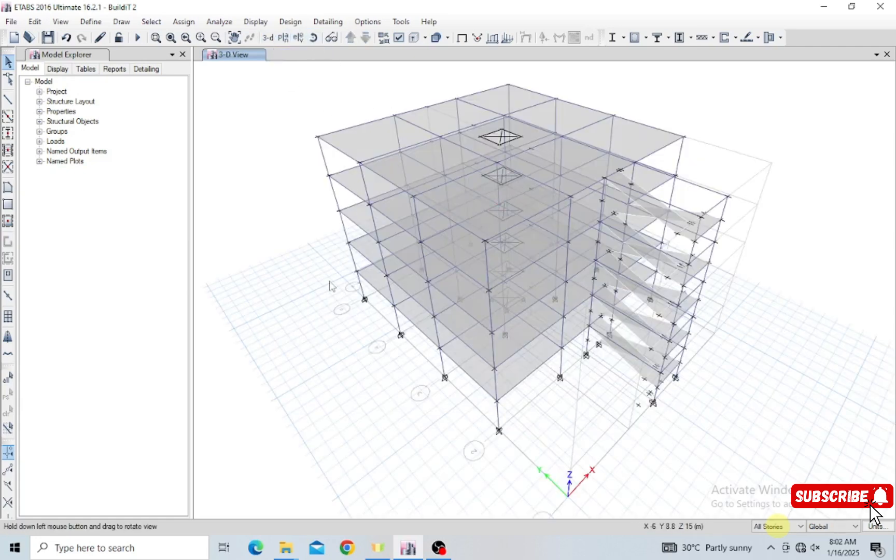
pyautogui.moveTo(330, 285); pyautogui.dragTo(330, 430)
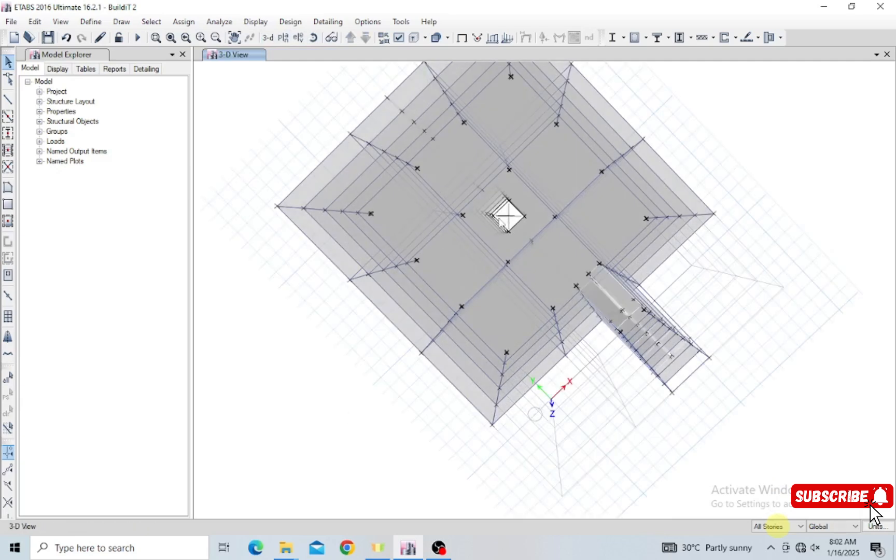
pyautogui.click(313, 38)
pyautogui.moveTo(336, 368); pyautogui.dragTo(316, 290)
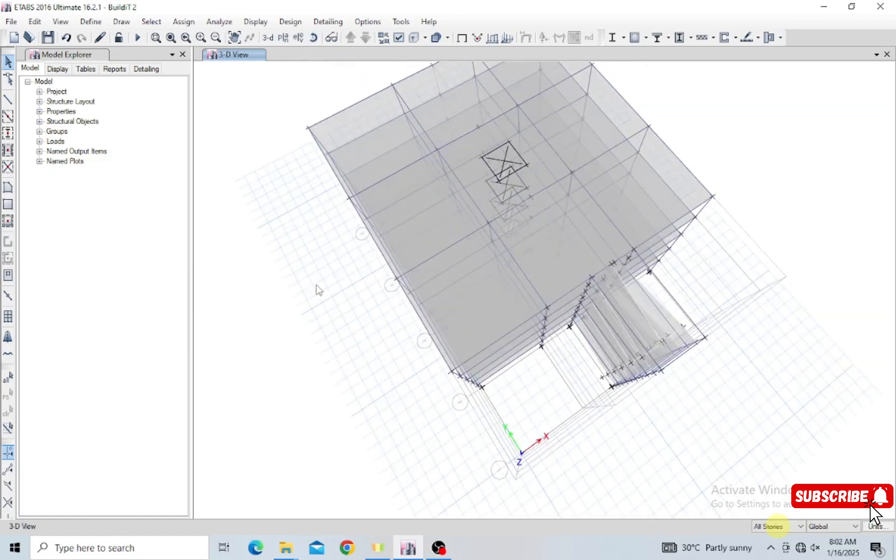
pyautogui.click(283, 37)
pyautogui.click(393, 423)
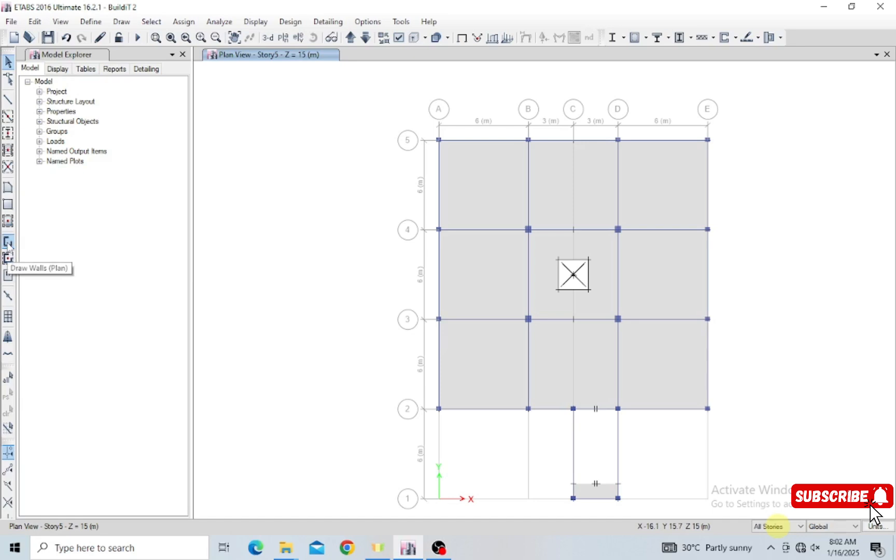
# Step: Start the plan wall drawing command and set the wall property to Wall1, then leave the command
pyautogui.click(9, 243)
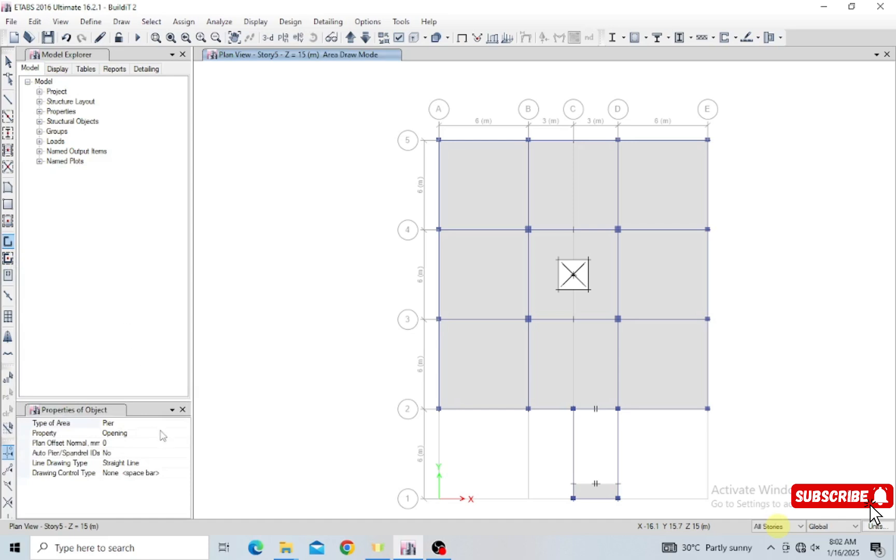
pyautogui.click(135, 434)
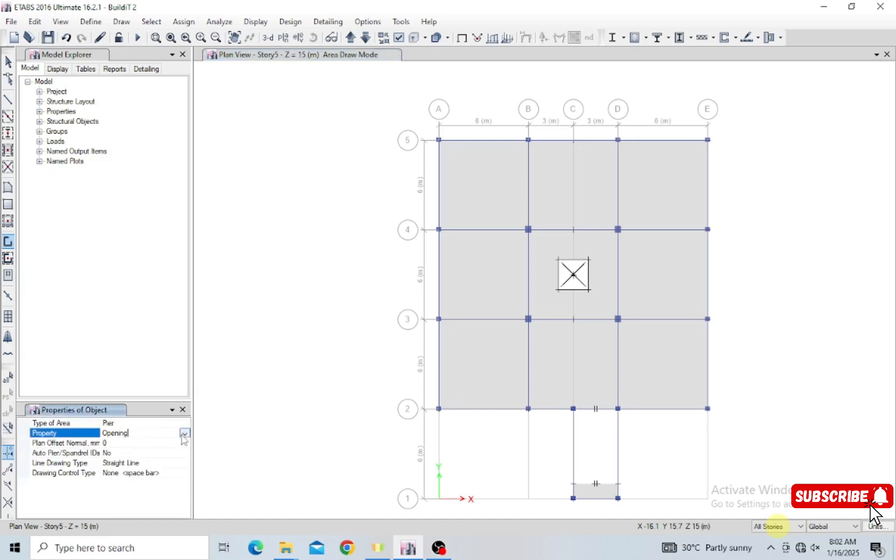
pyautogui.click(184, 434)
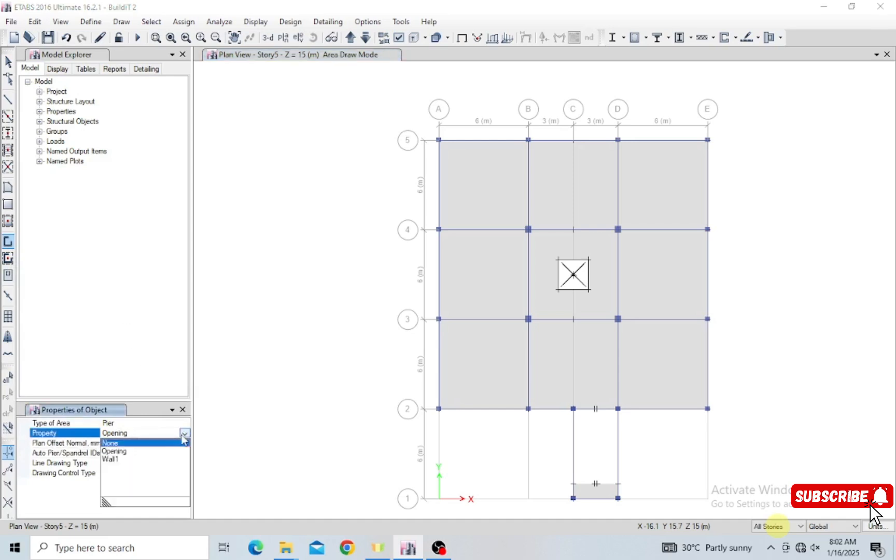
pyautogui.click(136, 460)
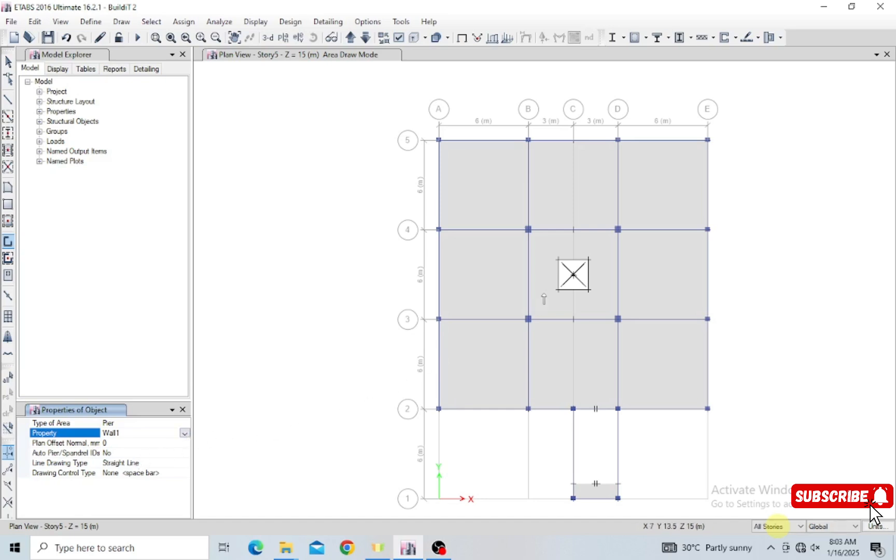
pyautogui.click(558, 260)
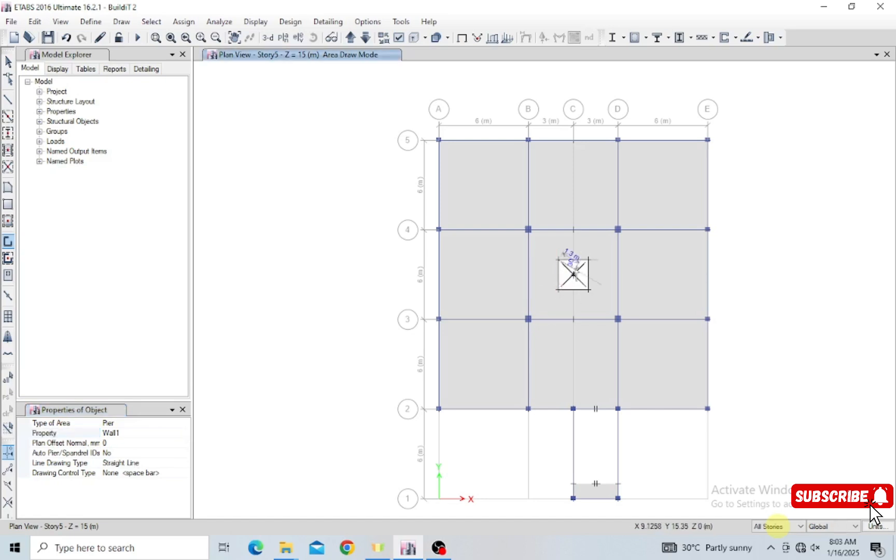
pyautogui.press('Escape')
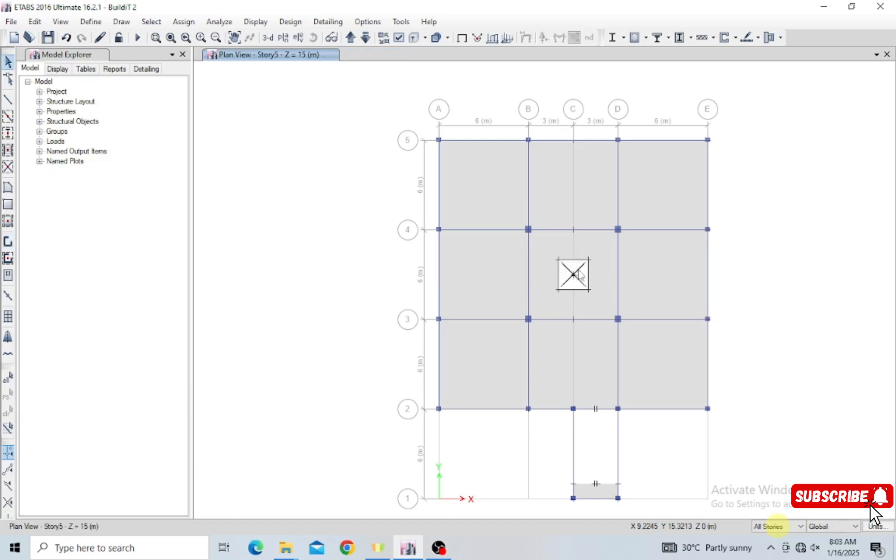
# Step: With All Stories active, draw Wall1 walls along three sides of the central opening, leaving the side facing grid line 3 open, and check them in 3D
pyautogui.click(8, 241)
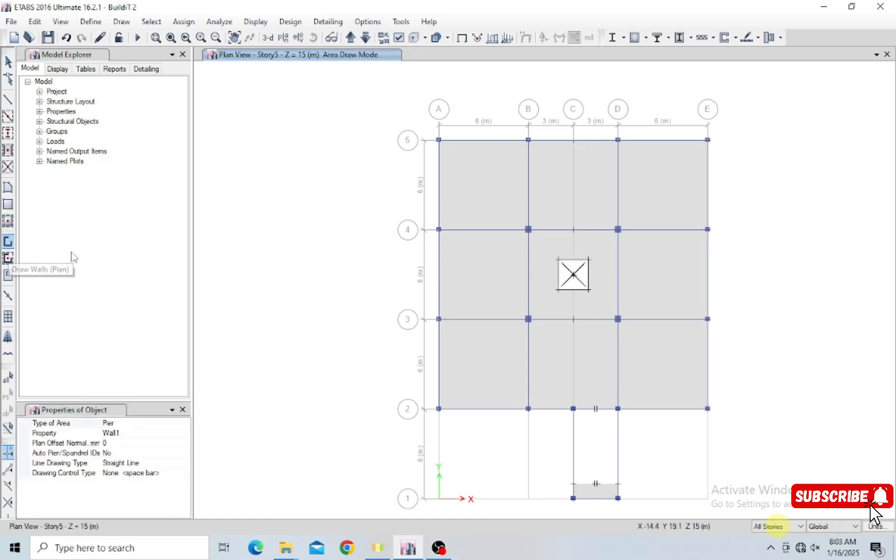
pyautogui.click(558, 259)
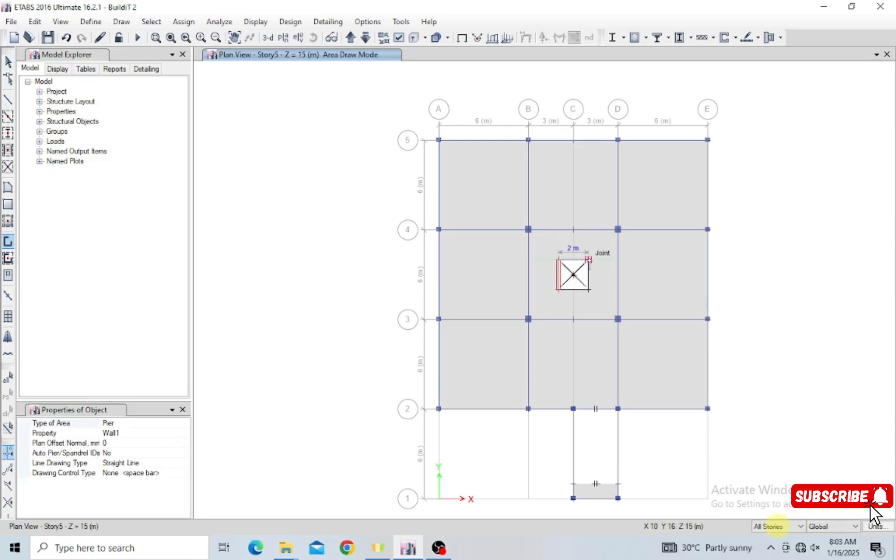
pyautogui.click(589, 259)
pyautogui.click(590, 290)
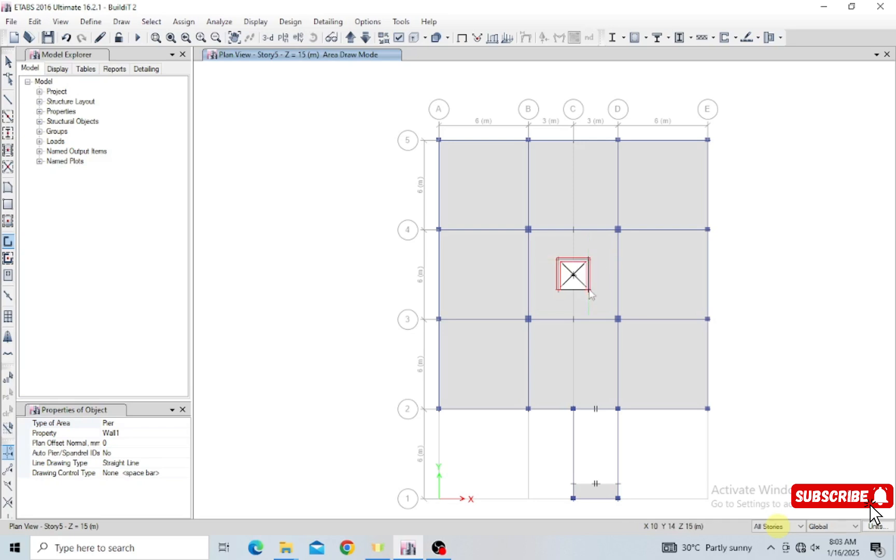
pyautogui.press('Escape')
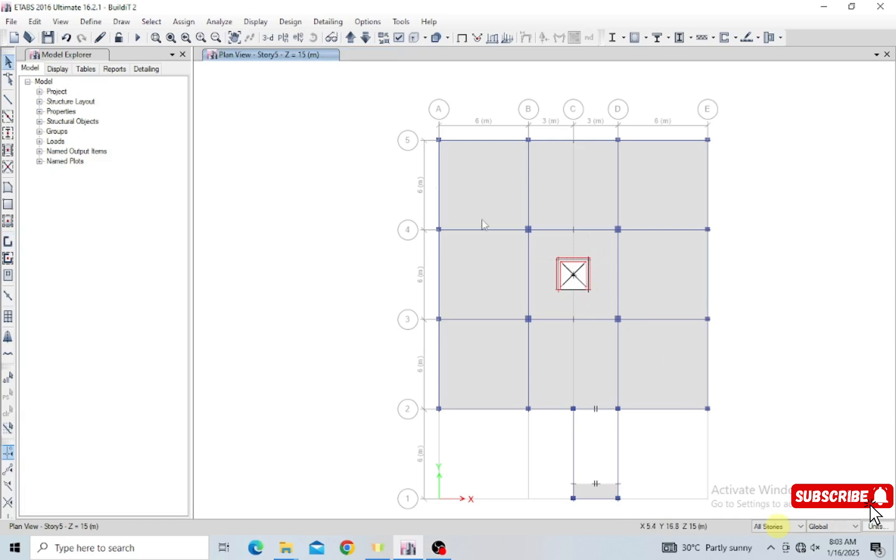
pyautogui.click(268, 37)
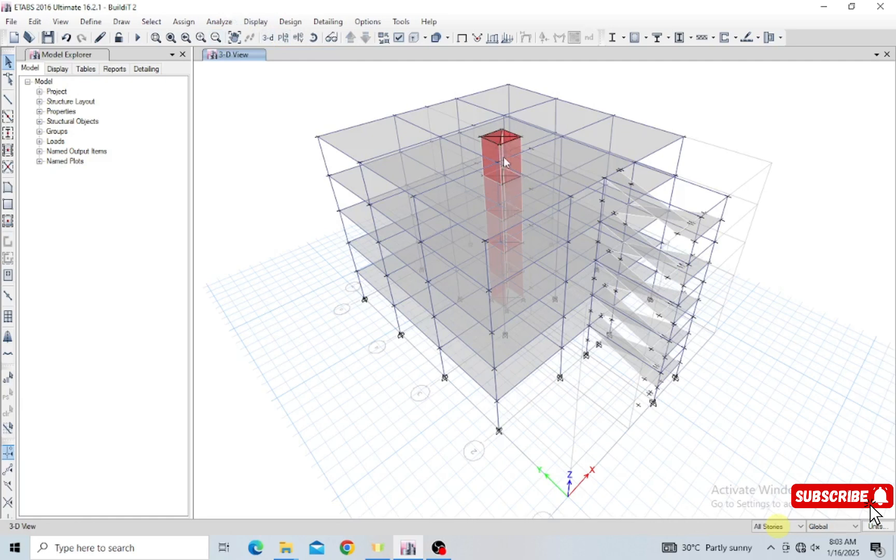
# Step: Try assigning fixed restraints to the core's corner joints in the Base plan with All Stories active, and undo the assignment
pyautogui.click(283, 37)
pyautogui.click(390, 275)
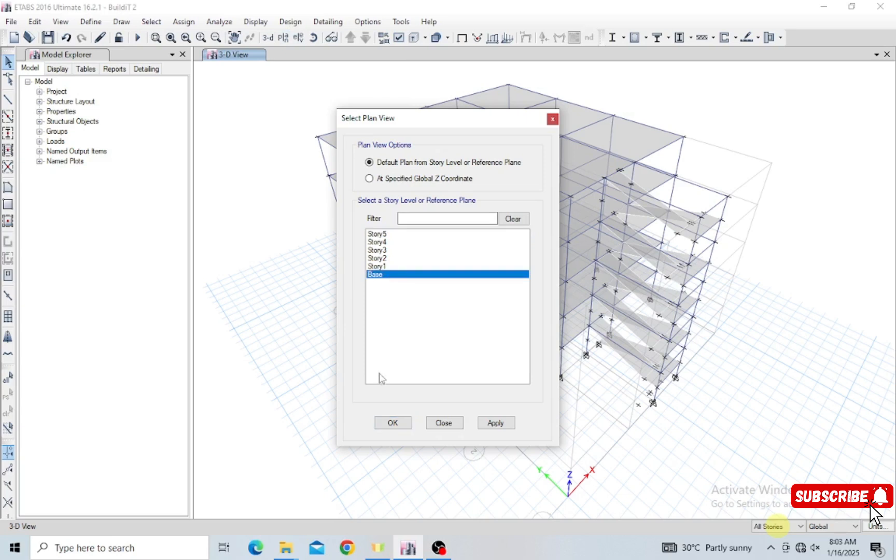
pyautogui.click(393, 423)
pyautogui.moveTo(540, 240); pyautogui.dragTo(615, 311)
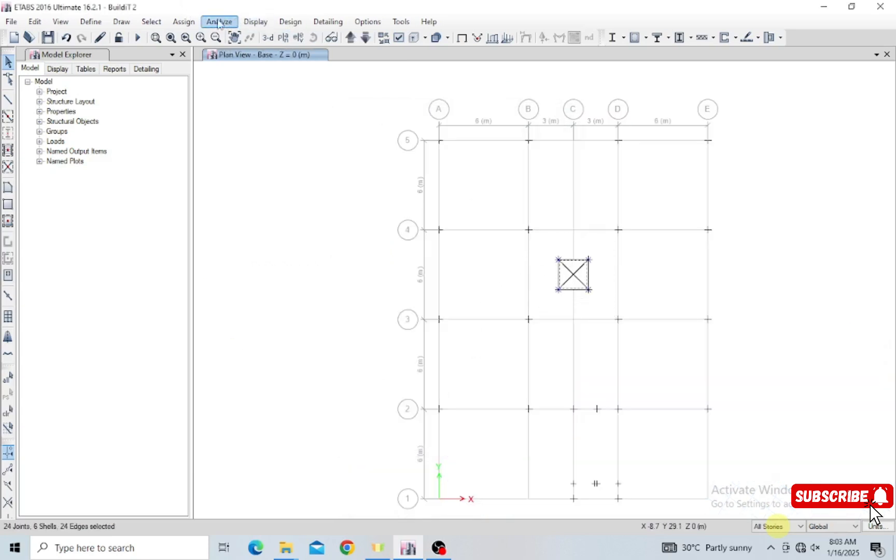
pyautogui.click(183, 21)
pyautogui.moveTo(231, 40)
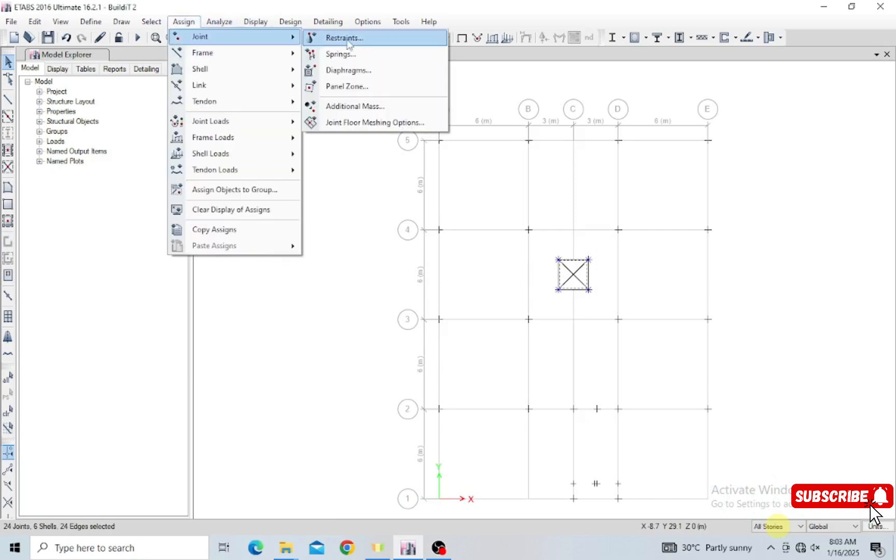
pyautogui.click(355, 39)
pyautogui.click(405, 314)
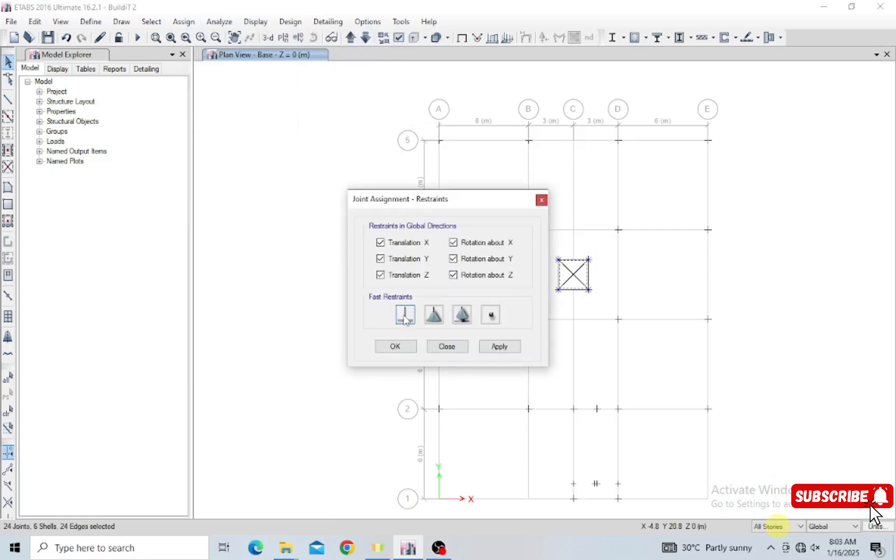
pyautogui.click(395, 346)
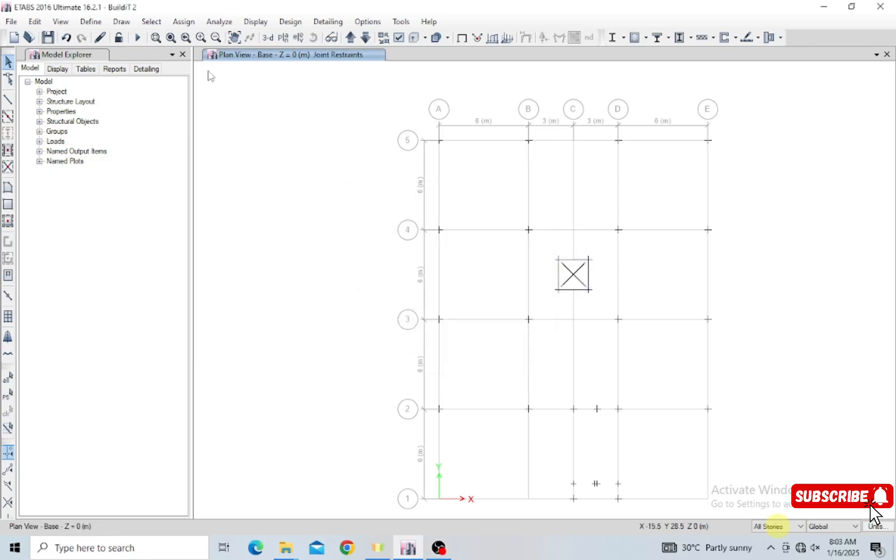
pyautogui.click(268, 37)
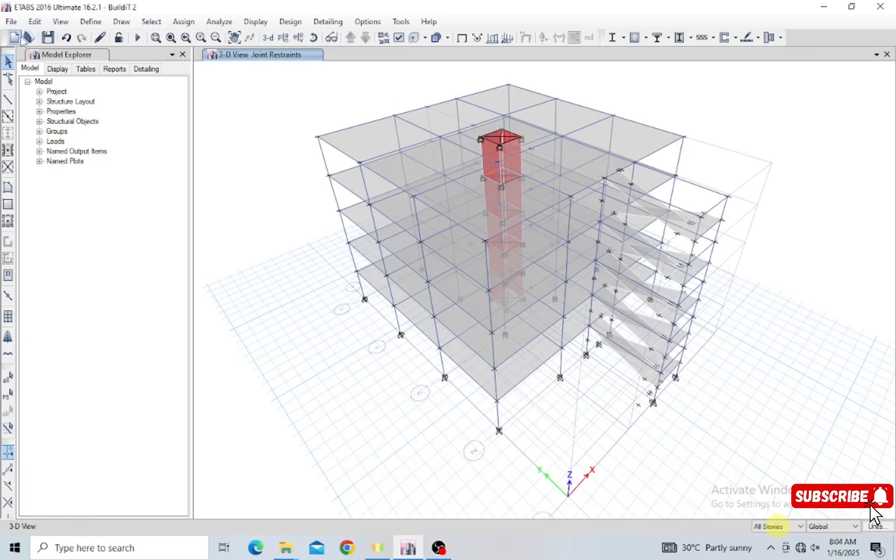
pyautogui.click(66, 38)
# Step: Switch the story scope to One Story and open the Base plan view
pyautogui.click(778, 526)
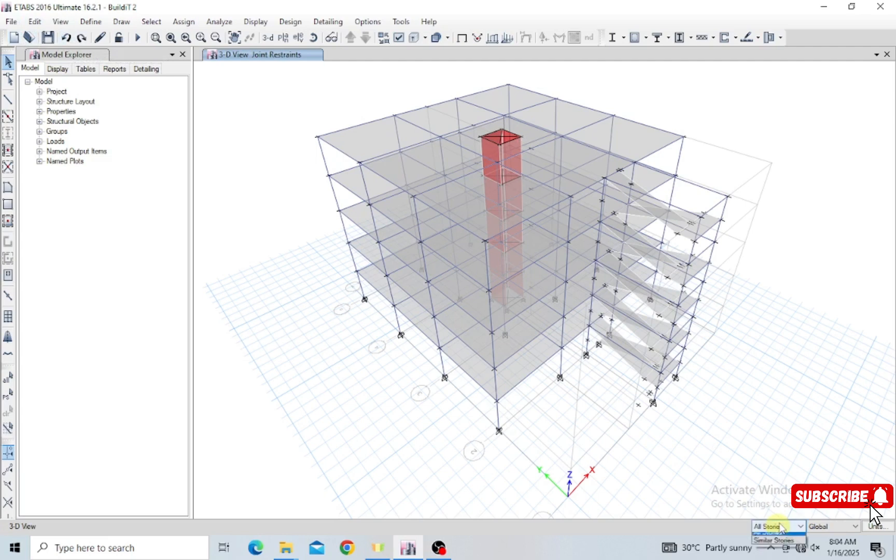
pyautogui.click(780, 535)
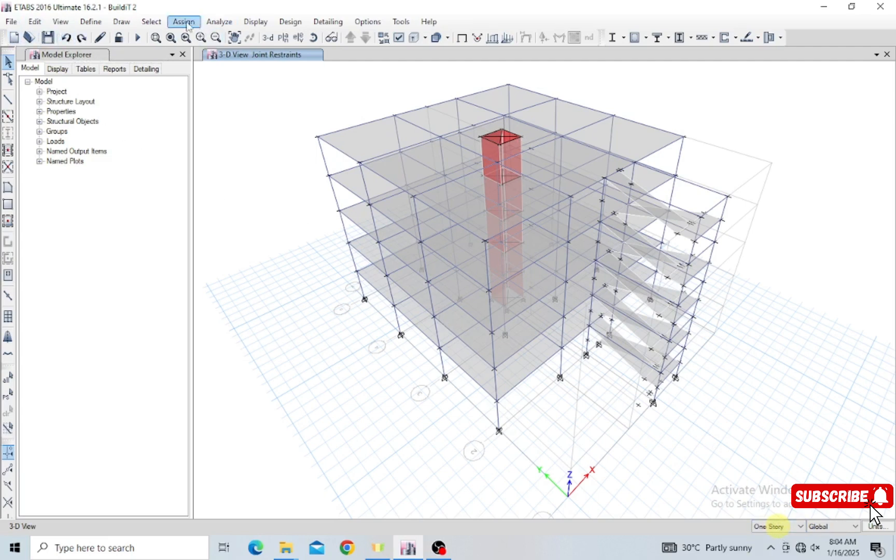
pyautogui.click(284, 37)
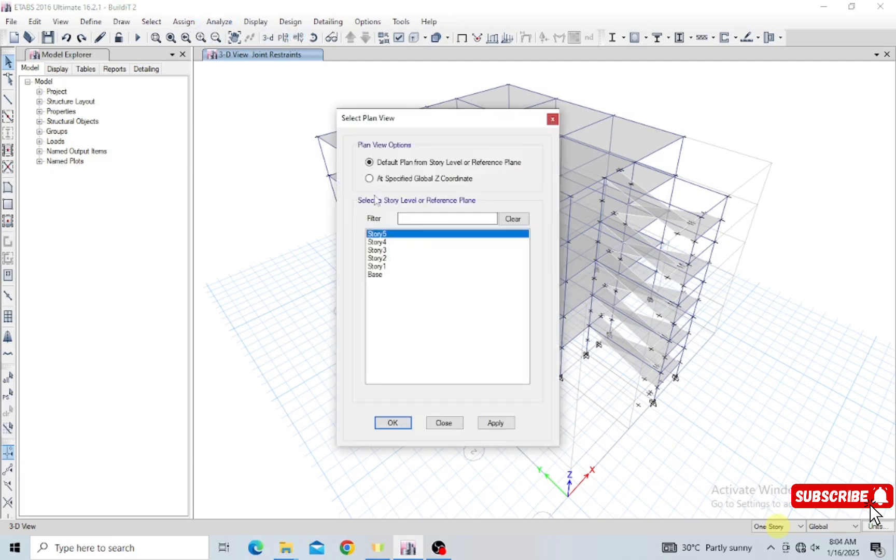
pyautogui.click(382, 277)
pyautogui.click(393, 423)
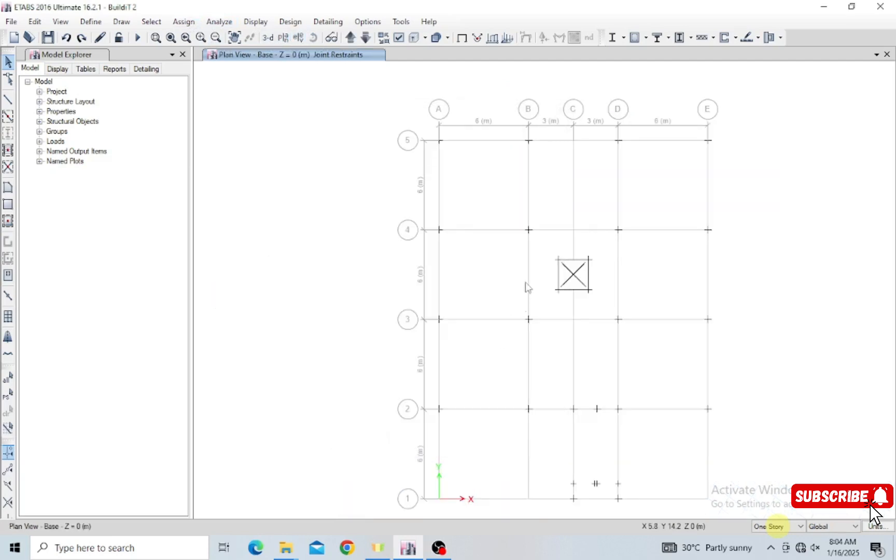
# Step: Assign fixed restraints in all translations and rotations to the four corner joints of the wall core at Base, and check them in 3D
pyautogui.moveTo(542, 239); pyautogui.dragTo(617, 315)
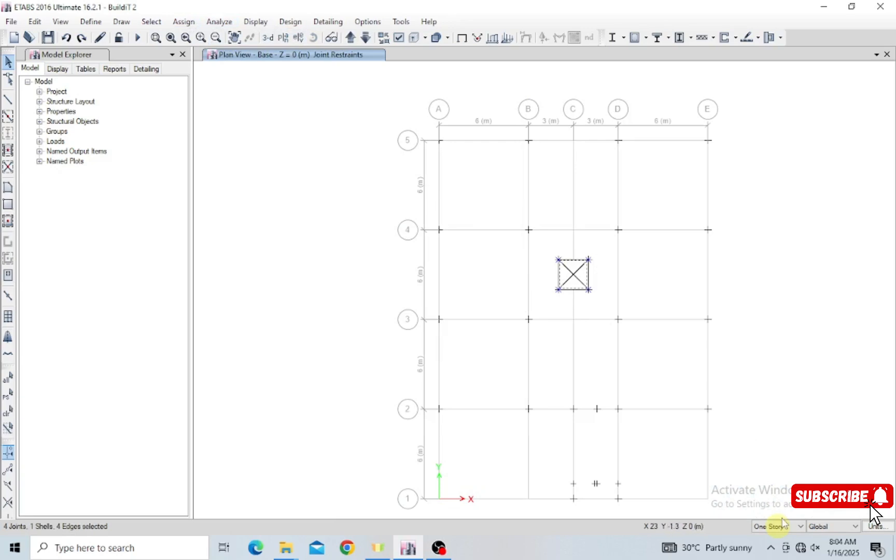
pyautogui.click(183, 22)
pyautogui.moveTo(231, 37)
pyautogui.click(323, 37)
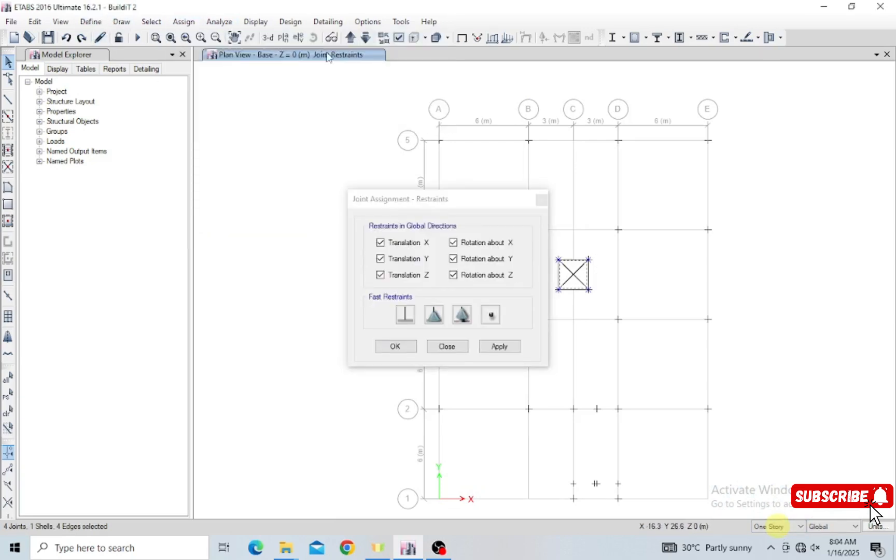
pyautogui.click(405, 314)
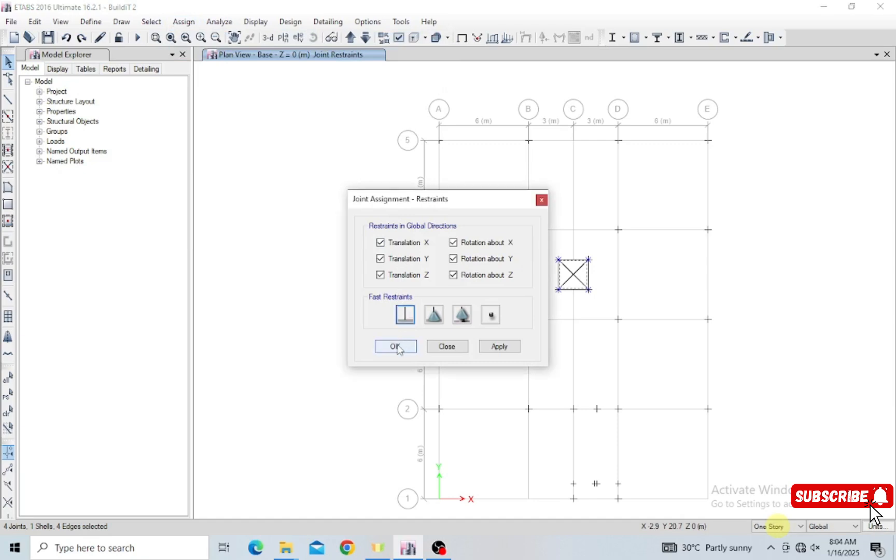
pyautogui.click(395, 347)
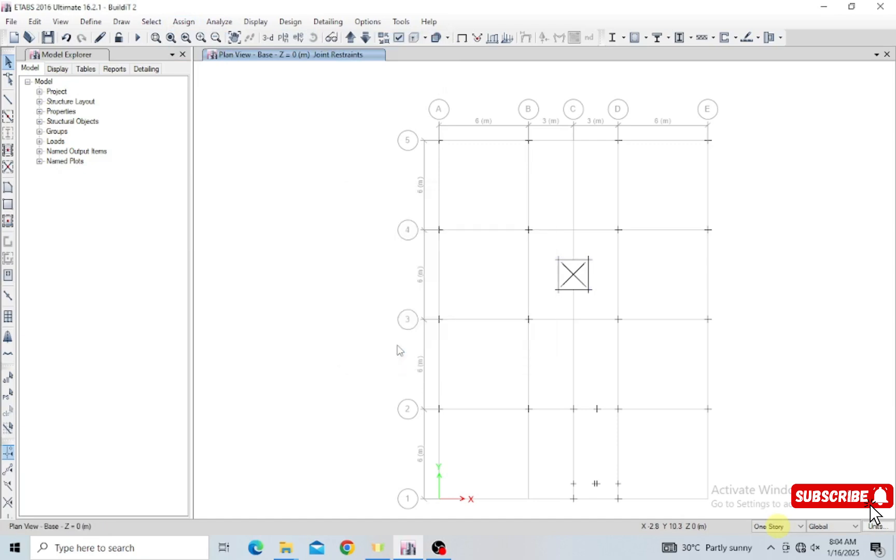
pyautogui.click(267, 39)
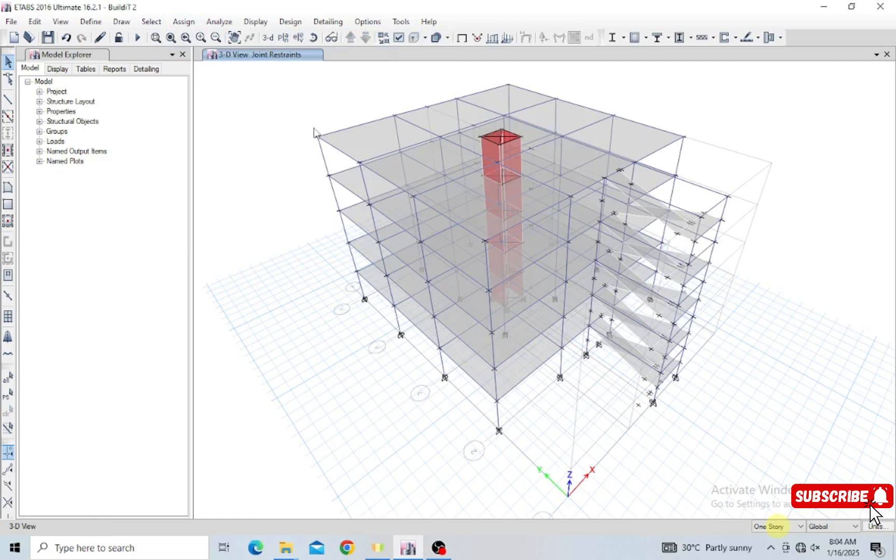